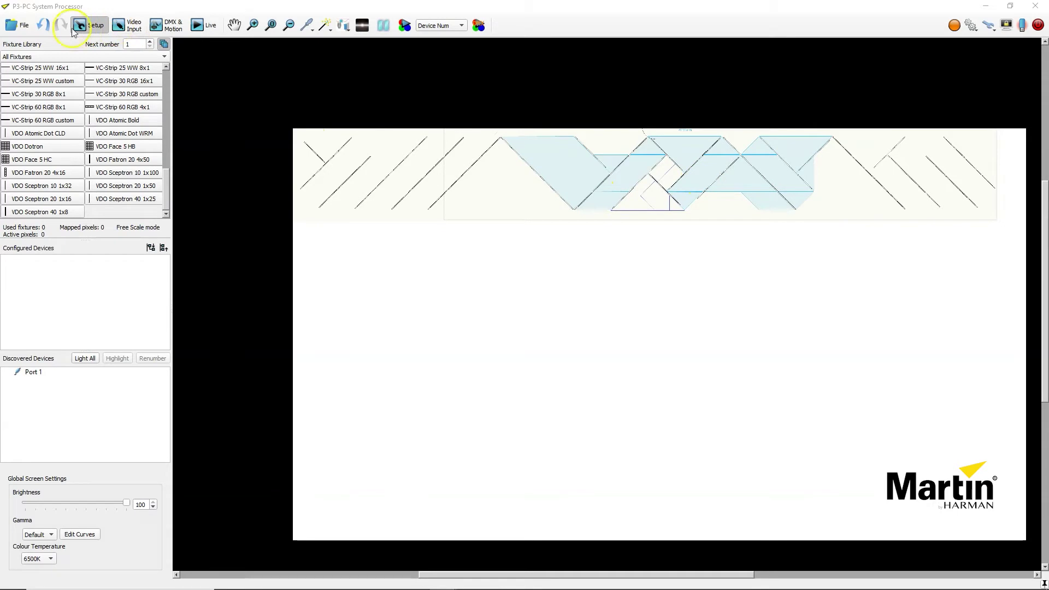
Step: Create a new configuration named New Project 16 and continue to the Configuration Mode step
{"action": "left_click", "coordinate": [17, 30]}
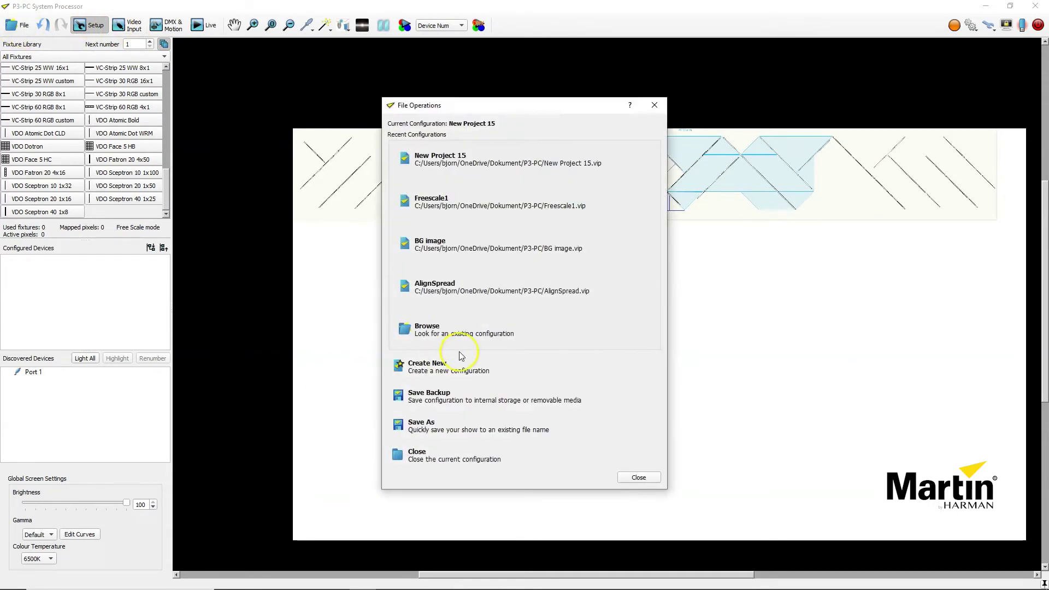
{"action": "left_click", "coordinate": [461, 365]}
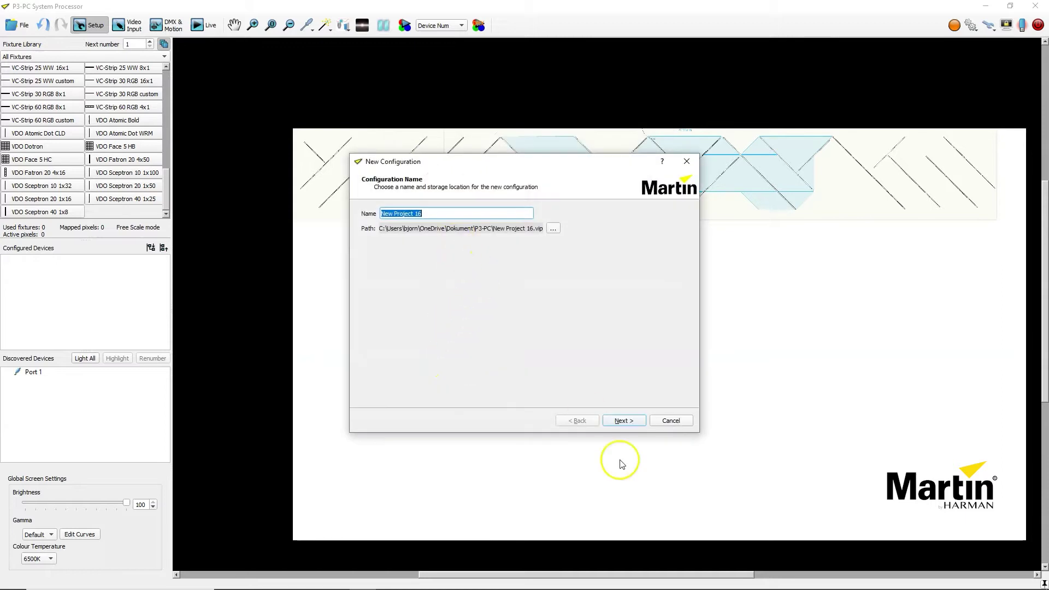
{"action": "left_click", "coordinate": [630, 421]}
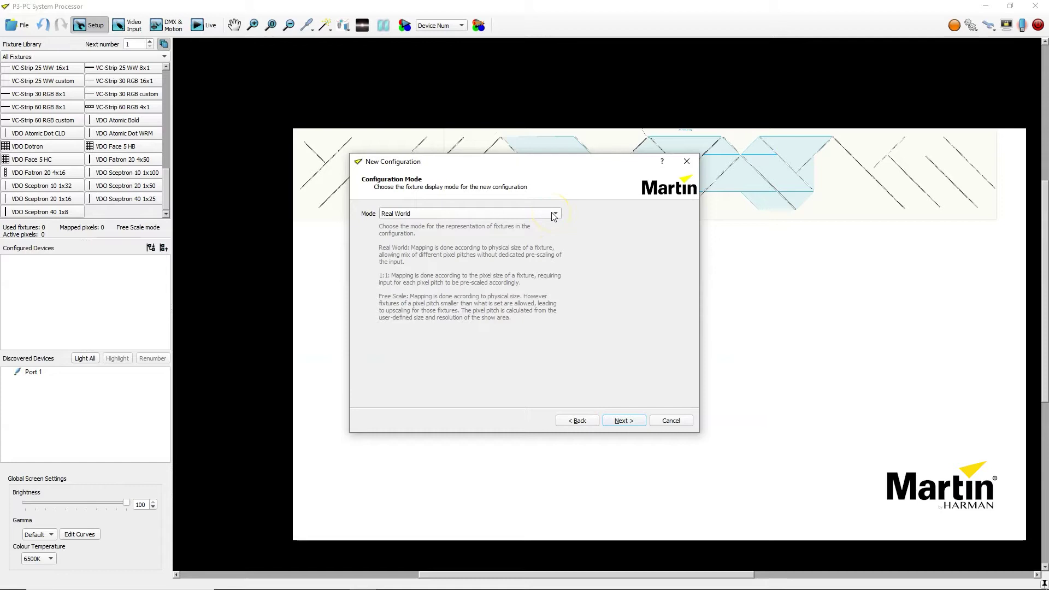
Step: Change the configuration mode from Real World to Free Scale
{"action": "left_click", "coordinate": [553, 216]}
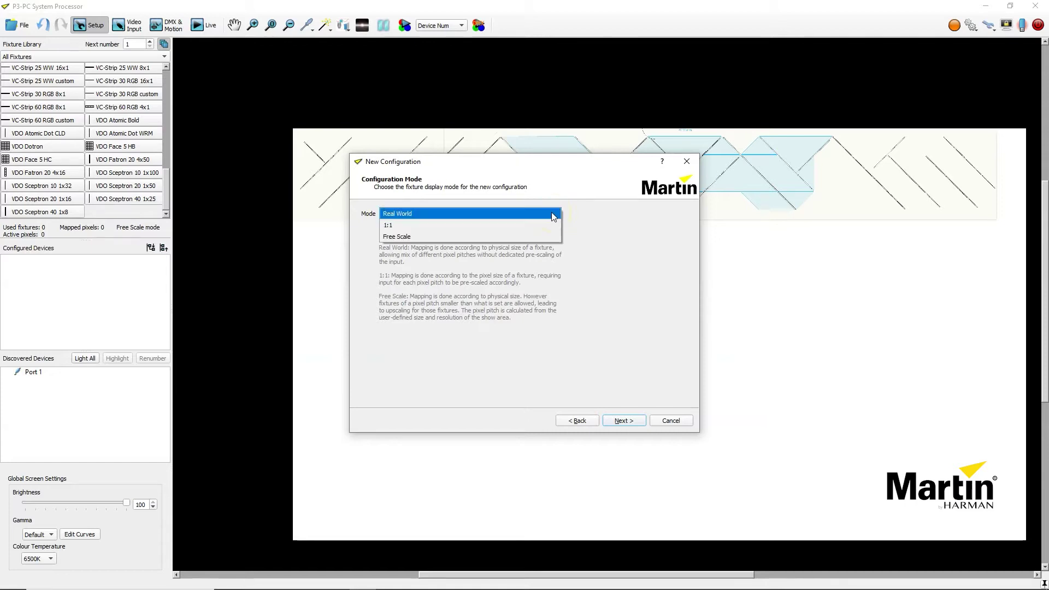
{"action": "left_click", "coordinate": [516, 239]}
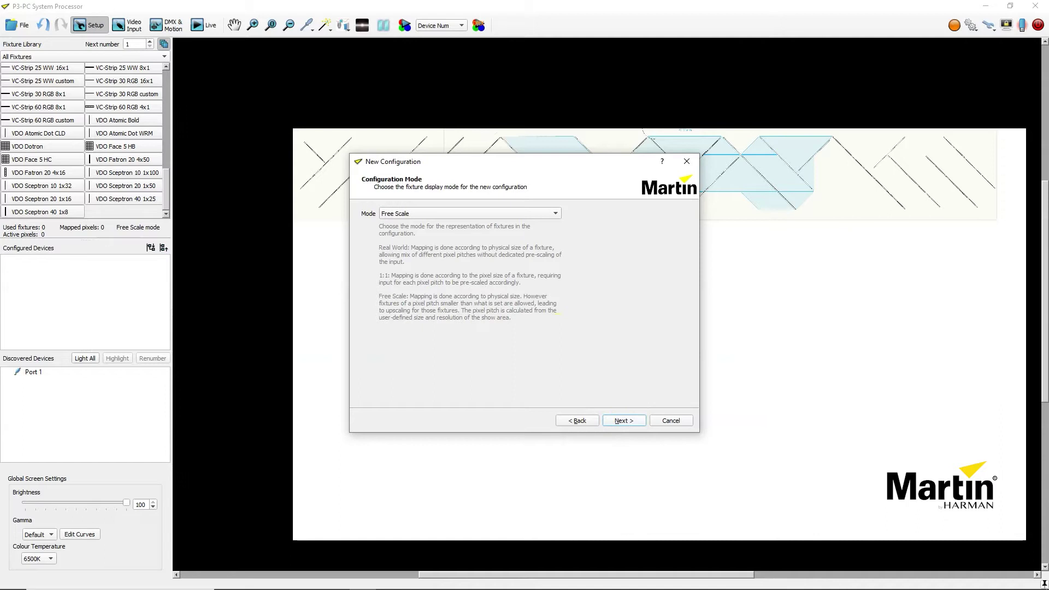
Step: Advance the wizard to the Workspace Area page, showing the default 10.000 m by 5.625 m
{"action": "left_click", "coordinate": [624, 421]}
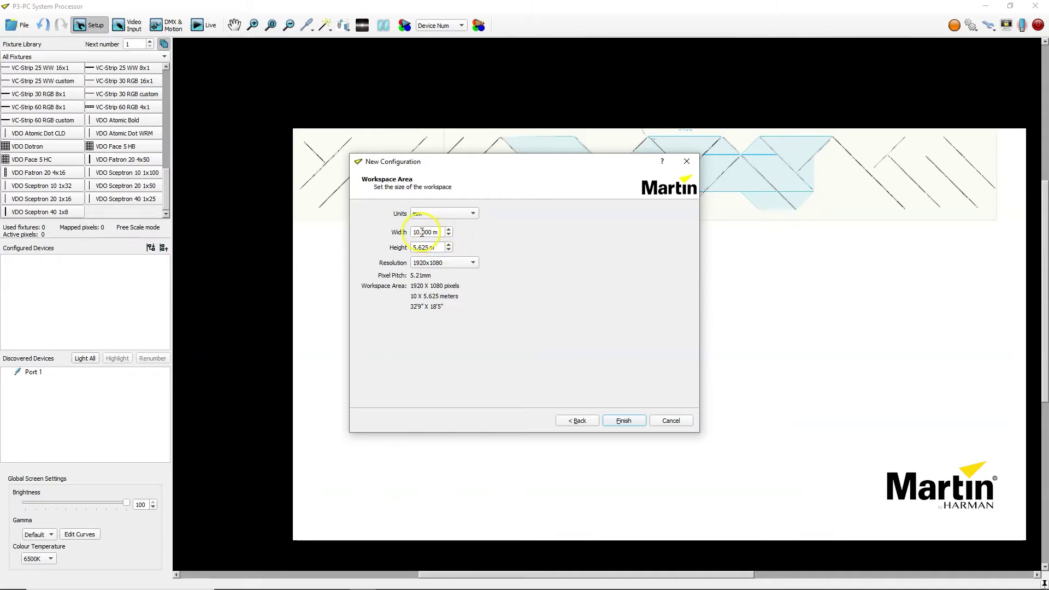
Step: Set the workspace width to 50.000 m and the height to 28 m
{"action": "left_click_drag", "start_coordinate": [417, 232], "coordinate": [402, 236]}
{"action": "type", "text": "5"}
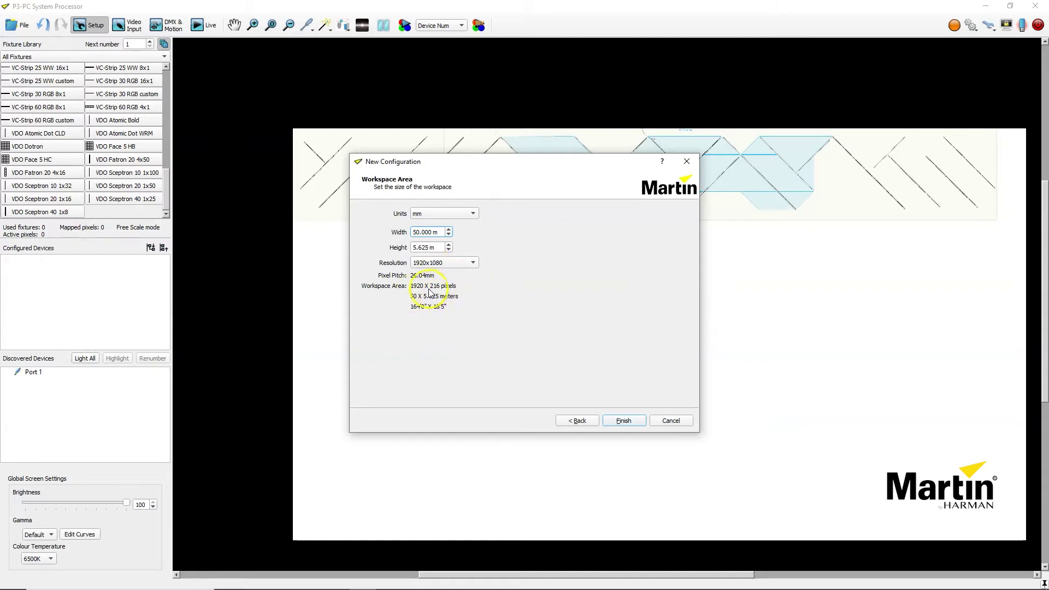
{"action": "double_click", "coordinate": [437, 248]}
{"action": "type", "text": "28"}
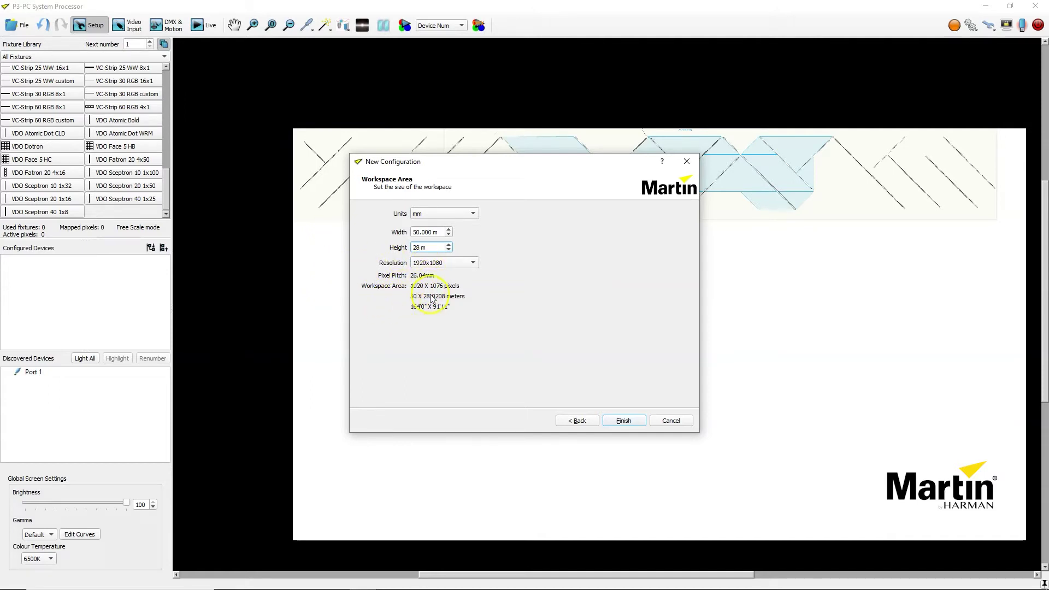
Step: Raise the height to 28.100 m for a full 1920x1080 area and finish the configuration
{"action": "left_click", "coordinate": [449, 245]}
{"action": "left_click", "coordinate": [624, 420]}
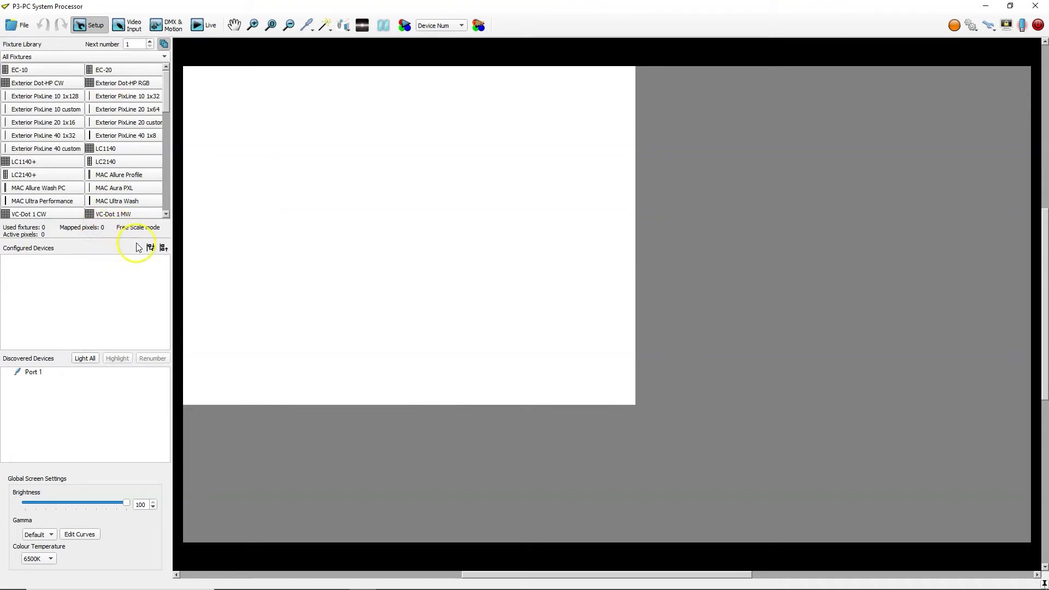
Step: Set the video input format to 1920 x 1080 and go back to Setup
{"action": "left_click", "coordinate": [130, 25]}
{"action": "left_click", "coordinate": [82, 81]}
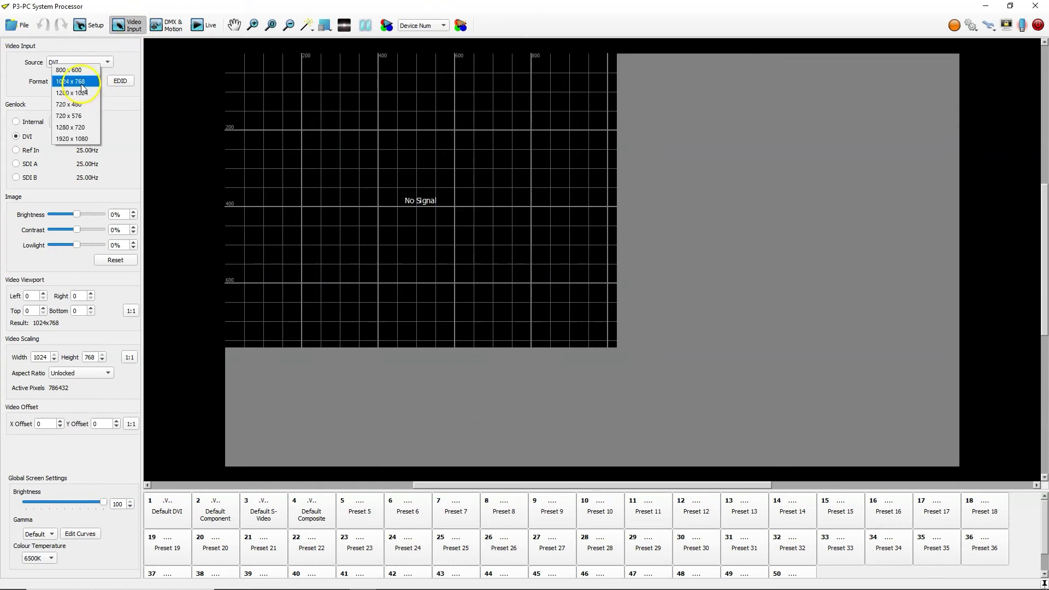
{"action": "left_click", "coordinate": [74, 139]}
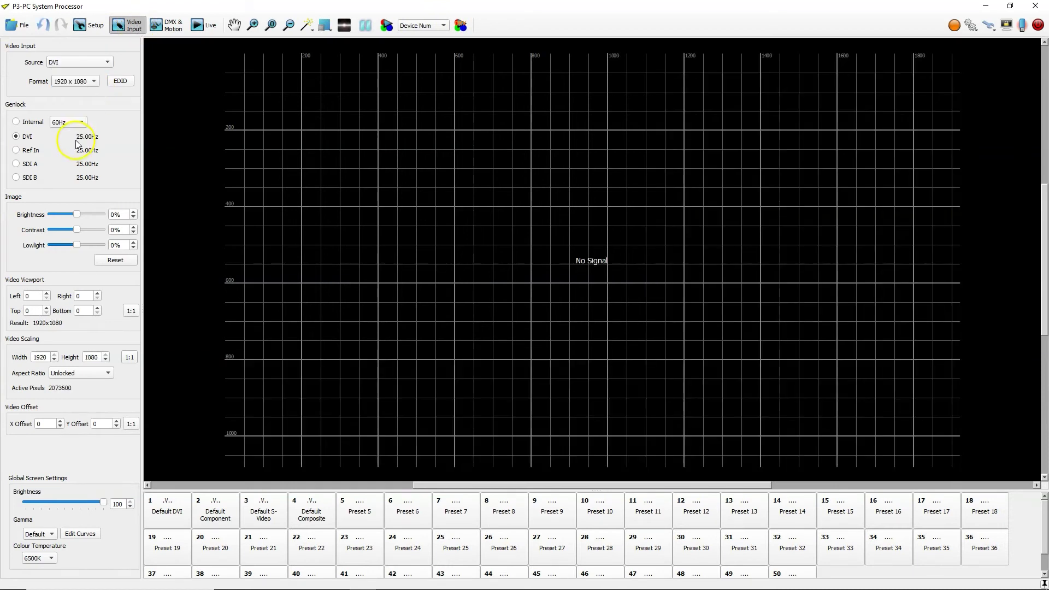
{"action": "left_click", "coordinate": [82, 26]}
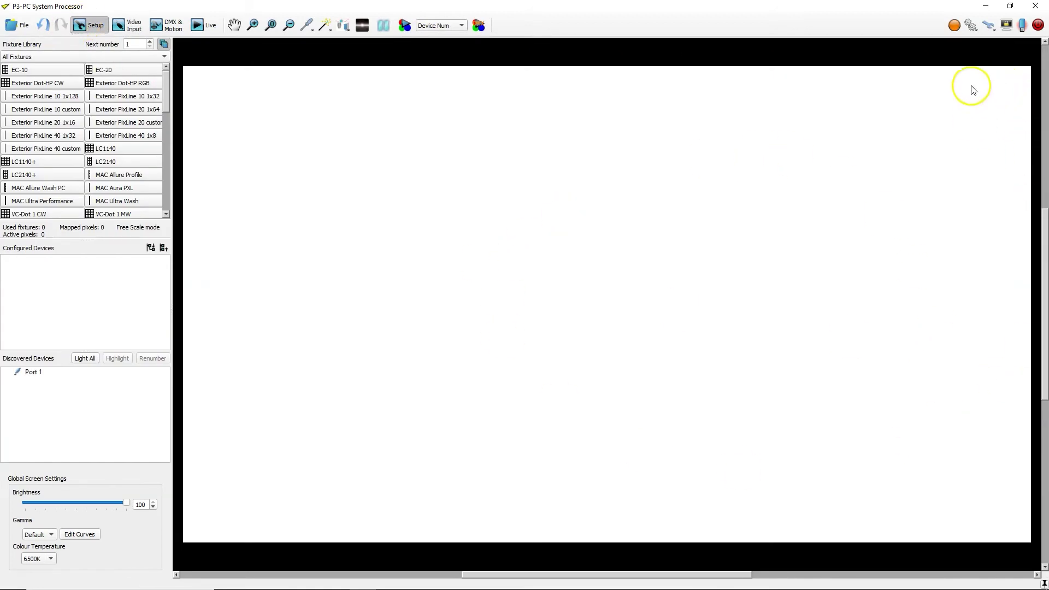
Step: Load the Outside mapping image as the project's background image in Project Options
{"action": "left_click", "coordinate": [992, 26]}
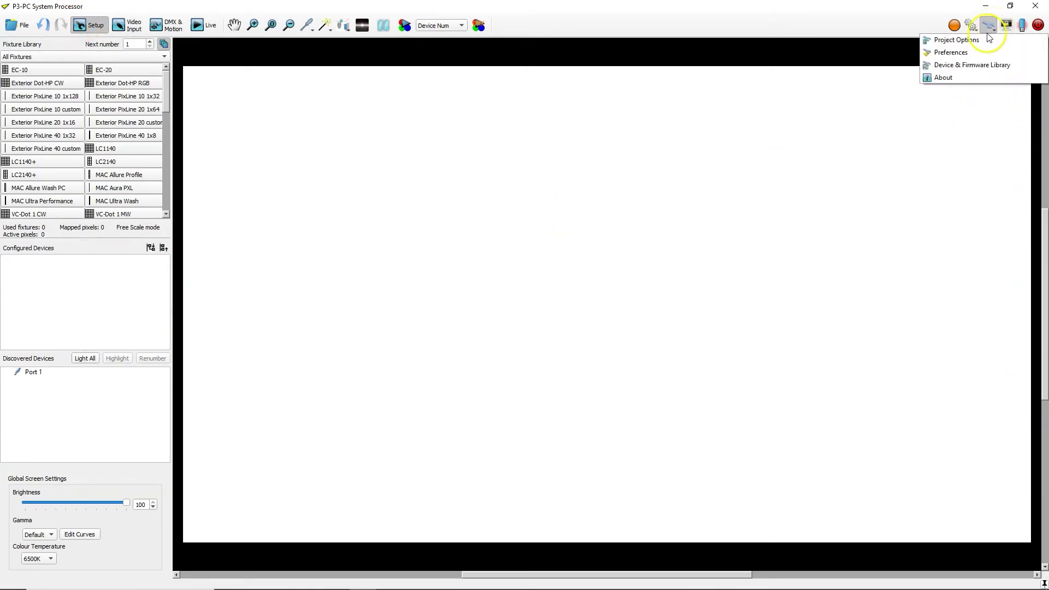
{"action": "left_click", "coordinate": [975, 39]}
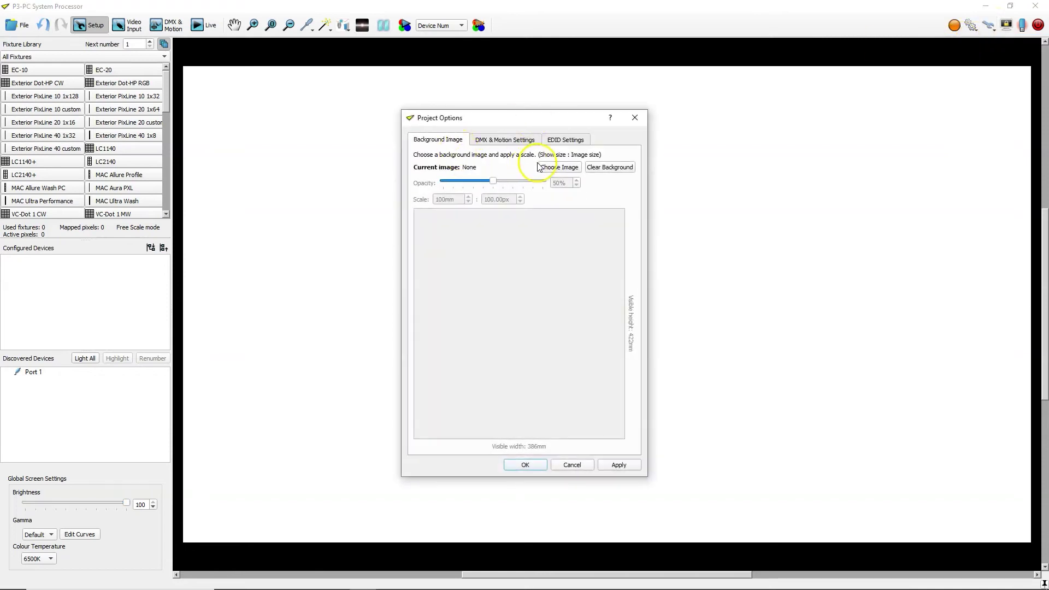
{"action": "left_click", "coordinate": [559, 167]}
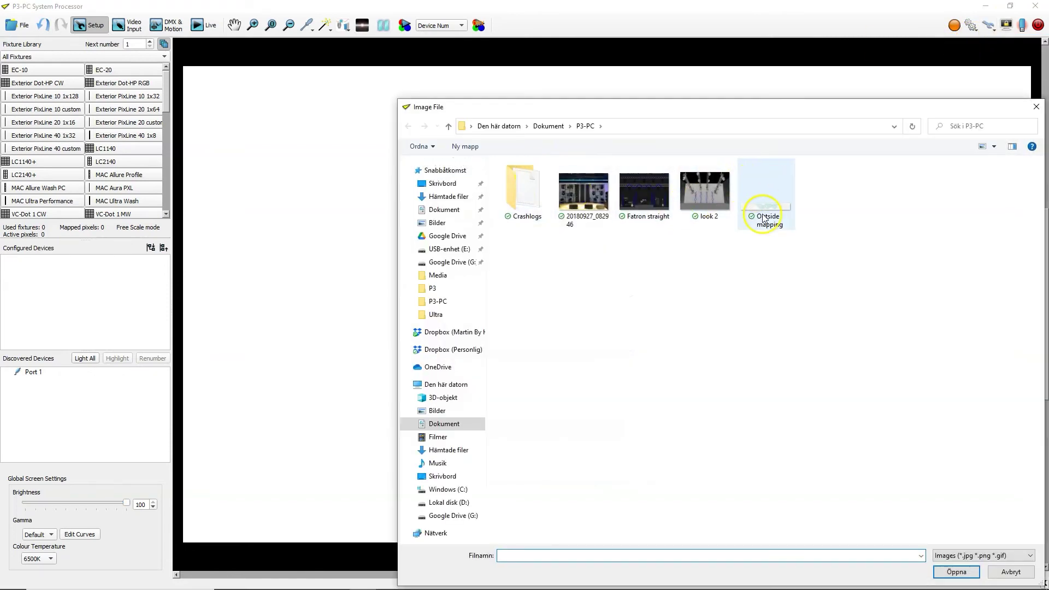
{"action": "double_click", "coordinate": [767, 211]}
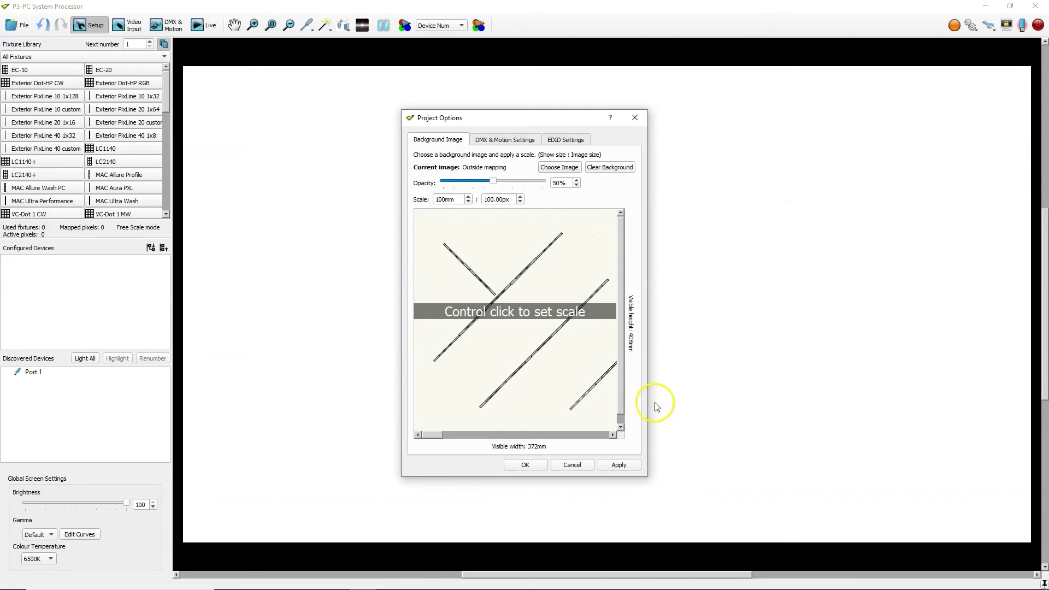
{"action": "left_click_drag", "start_coordinate": [648, 406], "coordinate": [948, 414]}
{"action": "scroll", "coordinate": [475, 279], "scroll_direction": "up", "scroll_amount": 4}
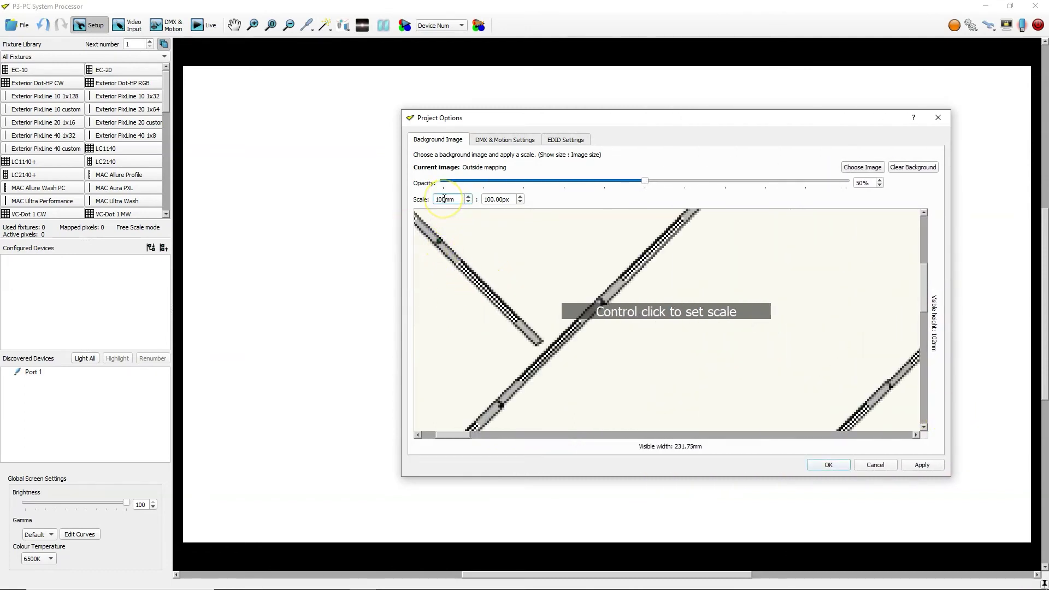
Step: Scale the background image to a 1000 mm reference length (64.52px) and confirm
{"action": "left_click", "coordinate": [447, 236], "text": "ctrl"}
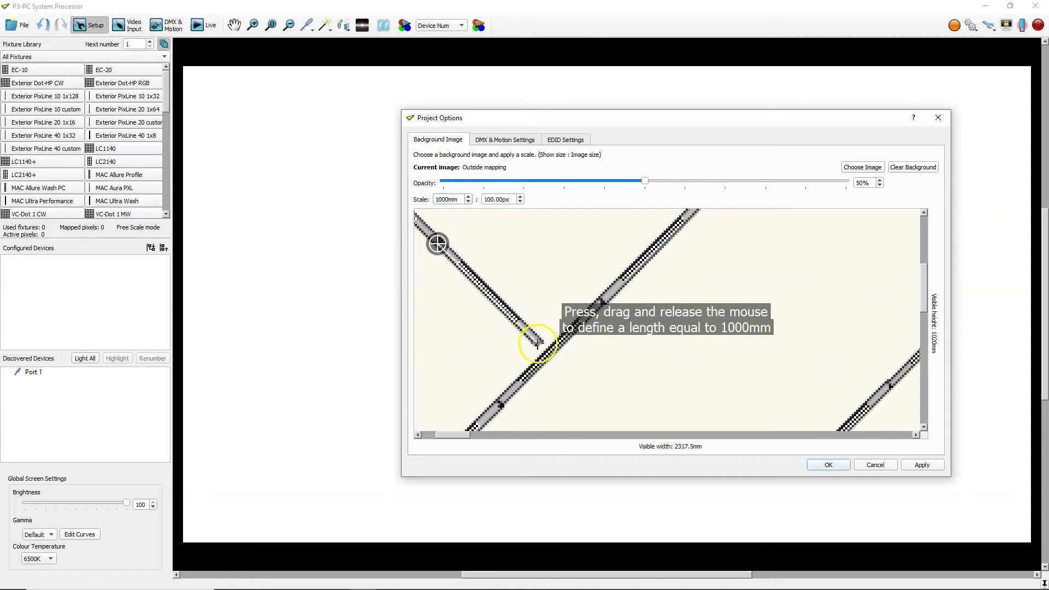
{"action": "left_click_drag", "start_coordinate": [538, 342], "coordinate": [536, 343]}
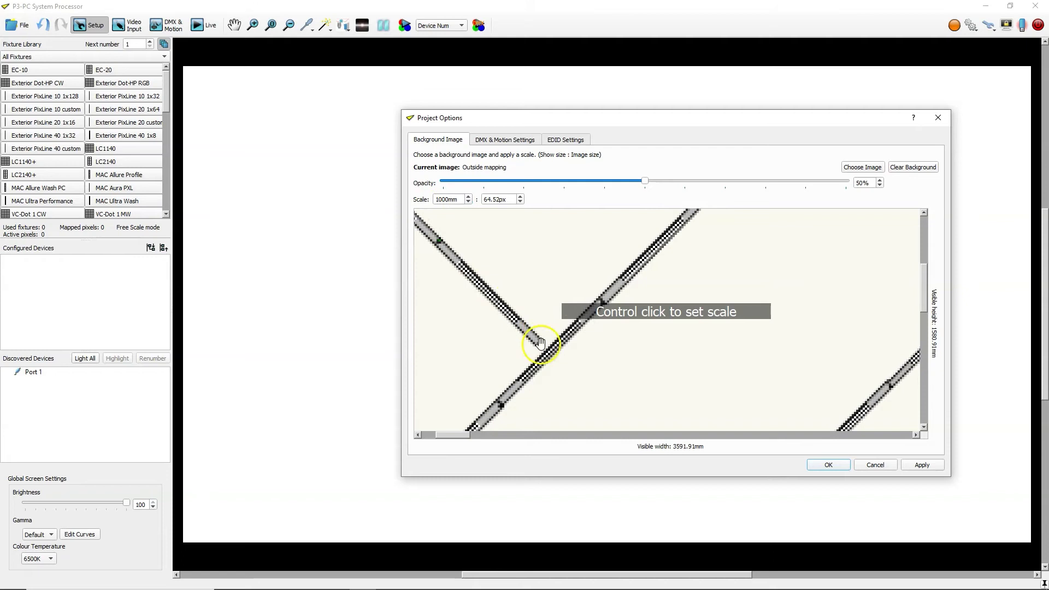
{"action": "left_click", "coordinate": [829, 465]}
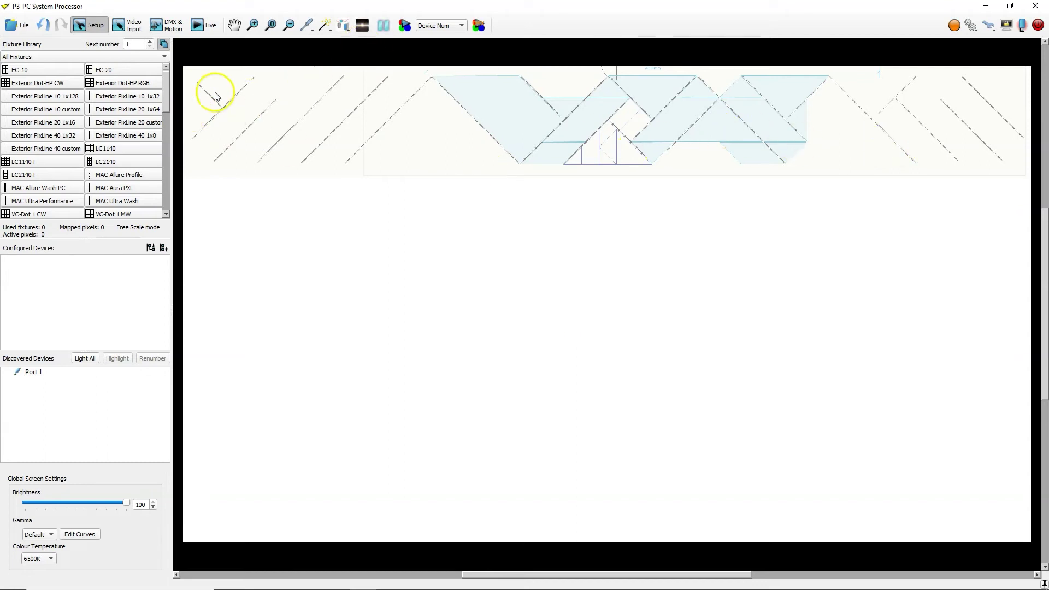
Step: Place VDO Sceptron 10 1x100 fixture lines over the diagonal strips and angle the group 45°
{"action": "scroll", "coordinate": [192, 97], "scroll_direction": "up", "scroll_amount": 6}
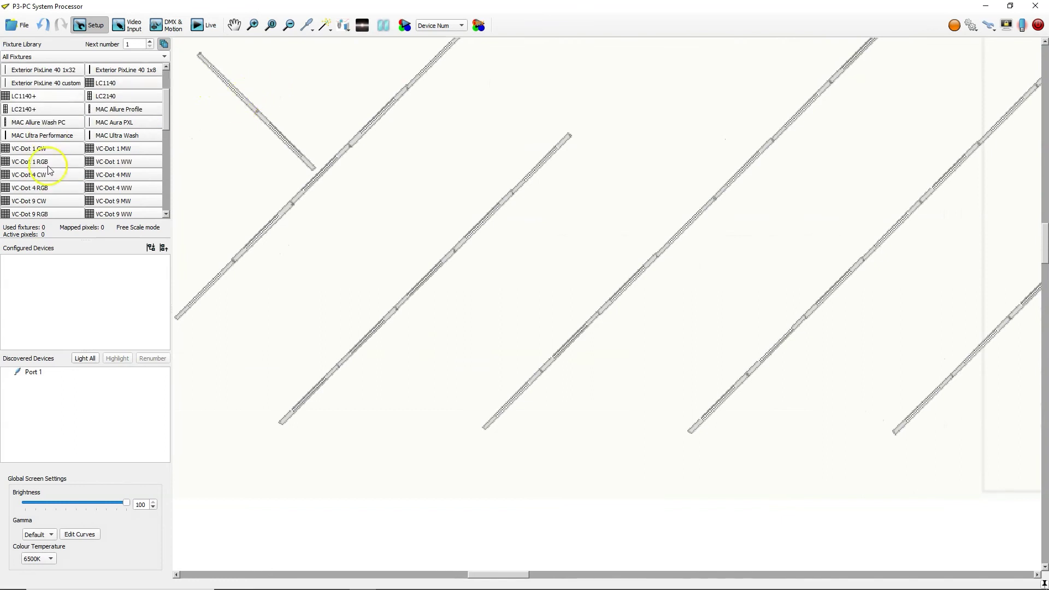
{"action": "scroll", "coordinate": [54, 168], "scroll_direction": "down", "scroll_amount": 6}
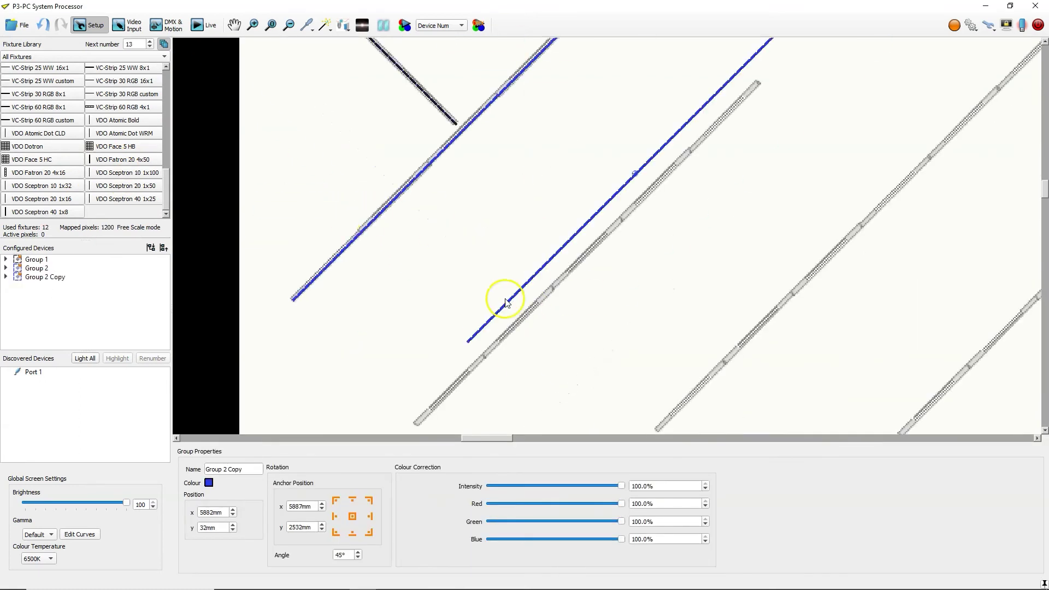
{"action": "left_click", "coordinate": [485, 65]}
{"action": "left_click", "coordinate": [469, 114]}
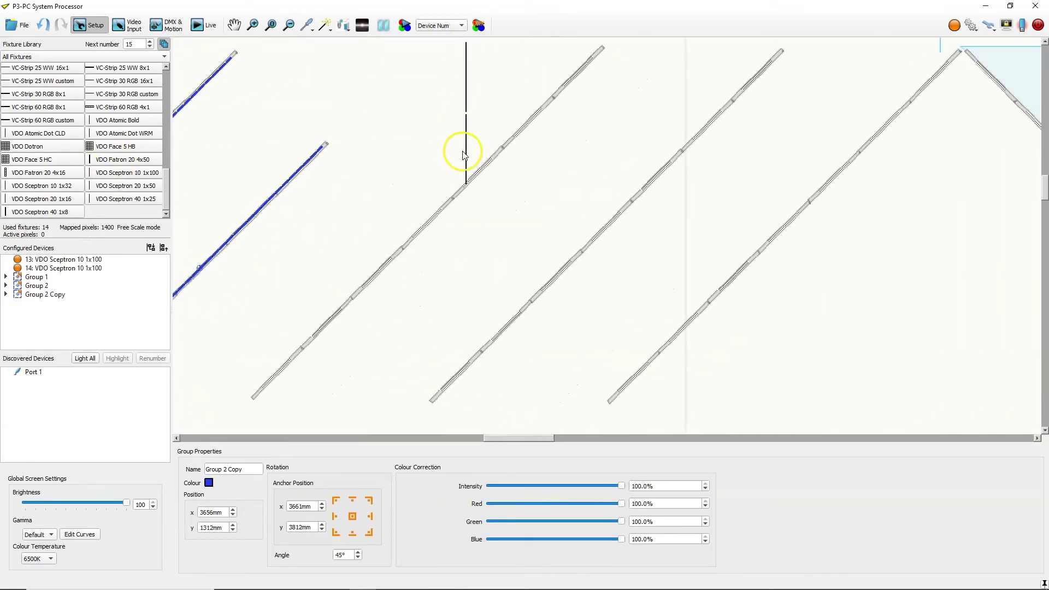
{"action": "left_click_drag", "start_coordinate": [463, 155], "coordinate": [469, 316]}
{"action": "scroll", "coordinate": [467, 295], "scroll_direction": "down", "scroll_amount": 2}
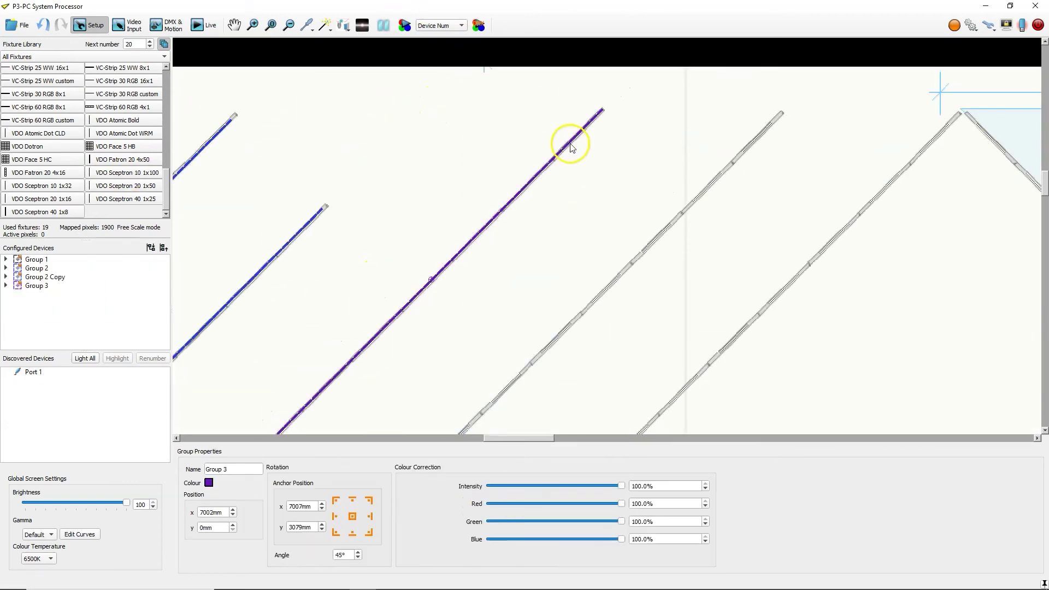
{"action": "left_click", "coordinate": [492, 397]}
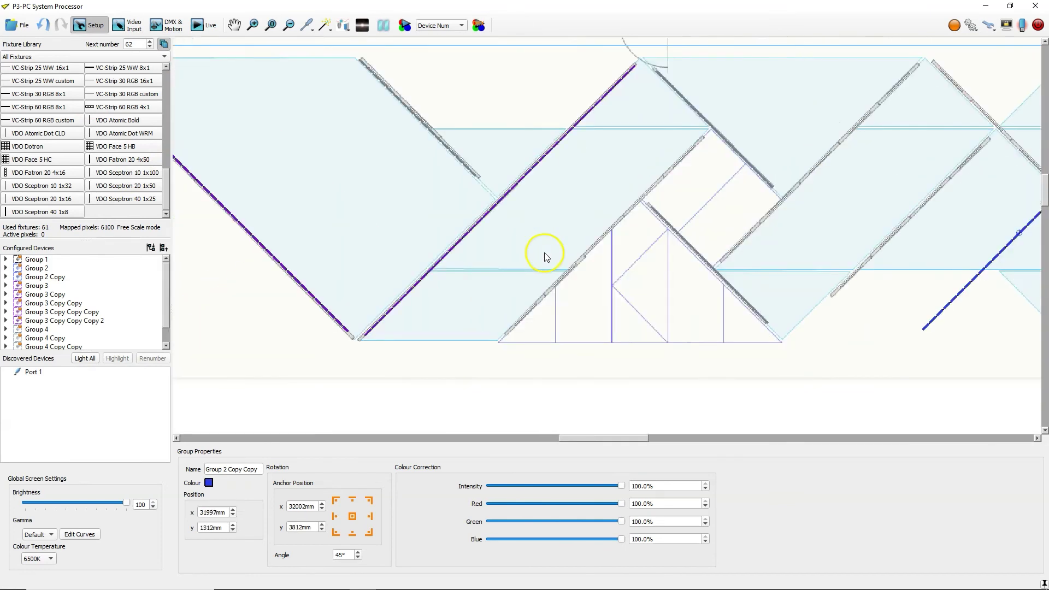
Step: Reposition the blue group, add Sceptron line Group 5, and check the 135° copy groups
{"action": "left_click_drag", "start_coordinate": [804, 262], "coordinate": [767, 217]}
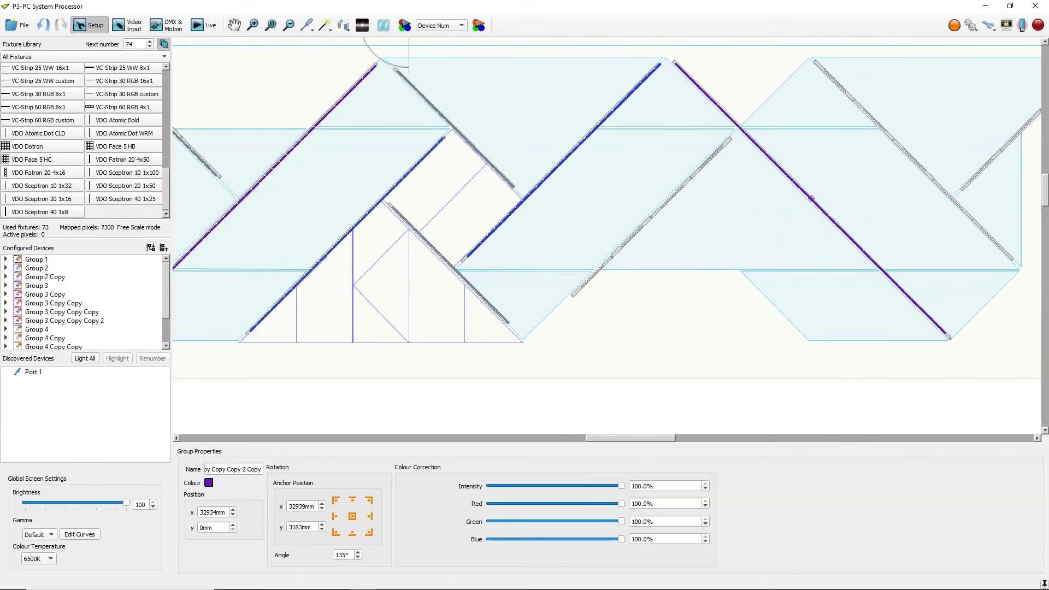
{"action": "left_click_drag", "start_coordinate": [126, 172], "coordinate": [707, 243]}
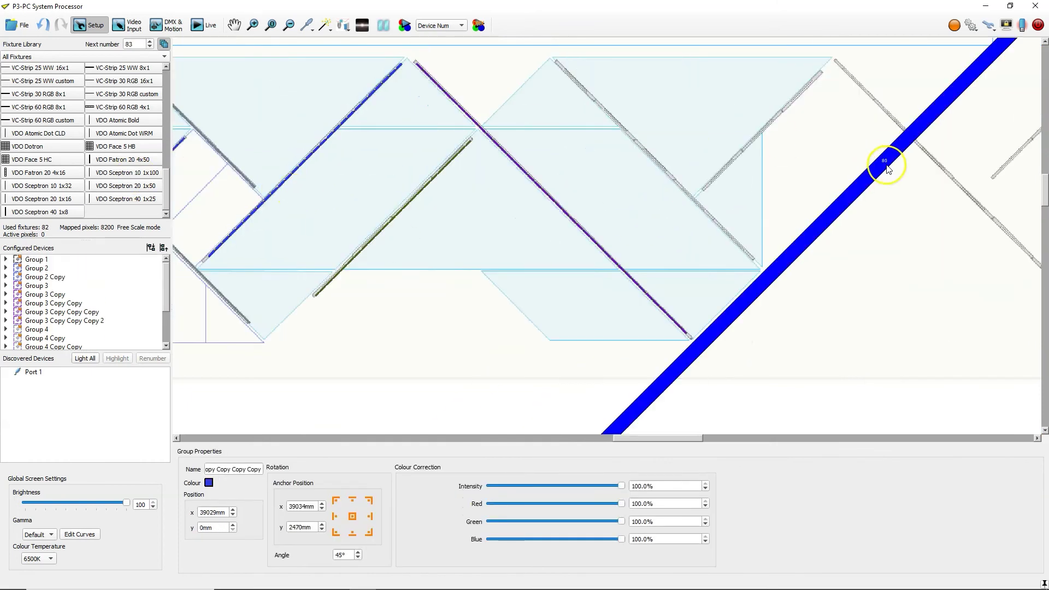
{"action": "left_click", "coordinate": [692, 170]}
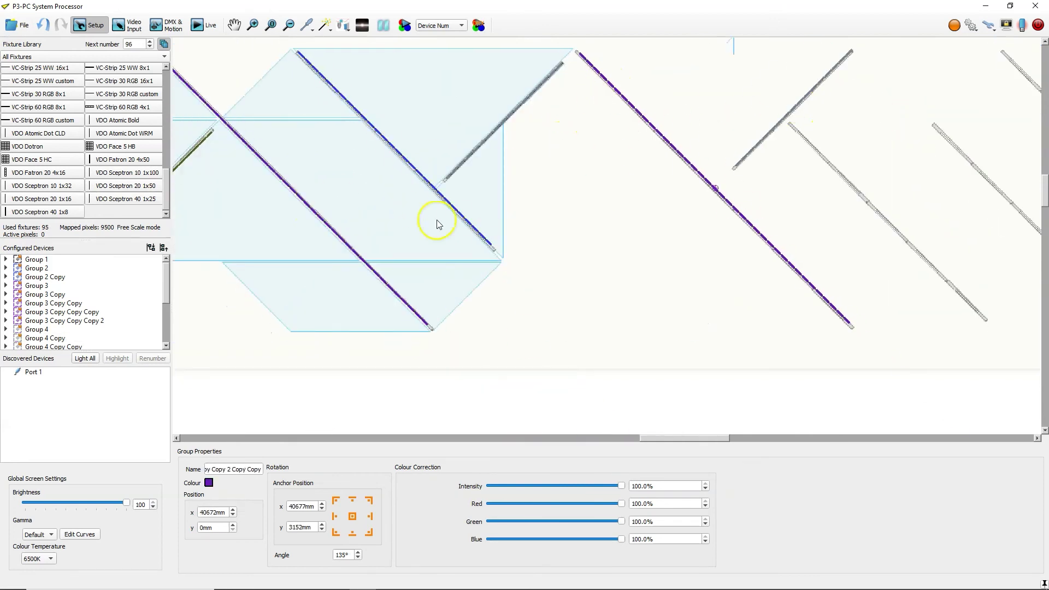
{"action": "left_click", "coordinate": [439, 224]}
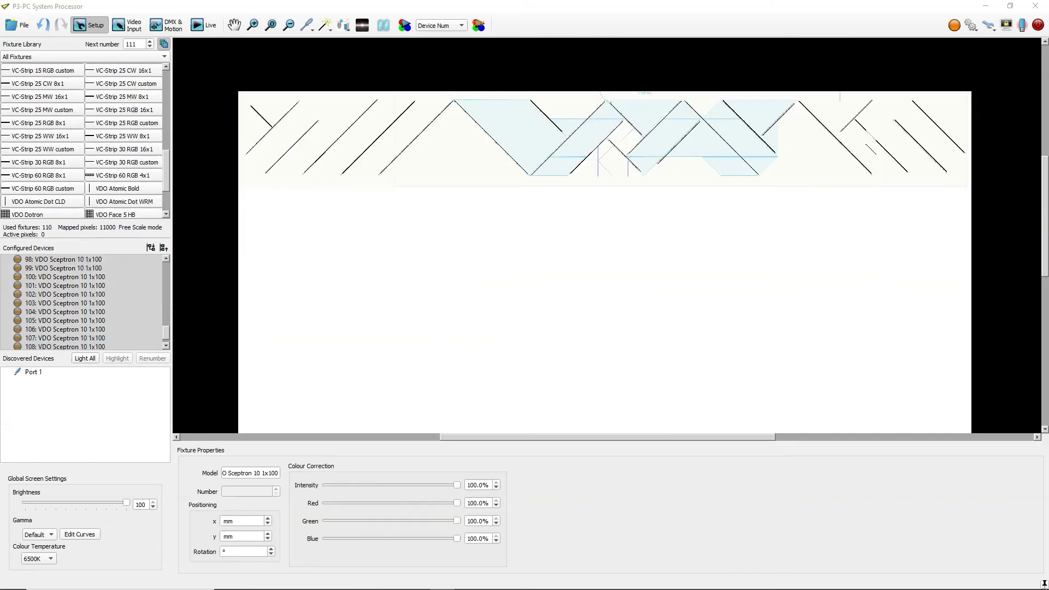
Step: Set the video input source to Hippo and go back to Setup
{"action": "left_click", "coordinate": [130, 29]}
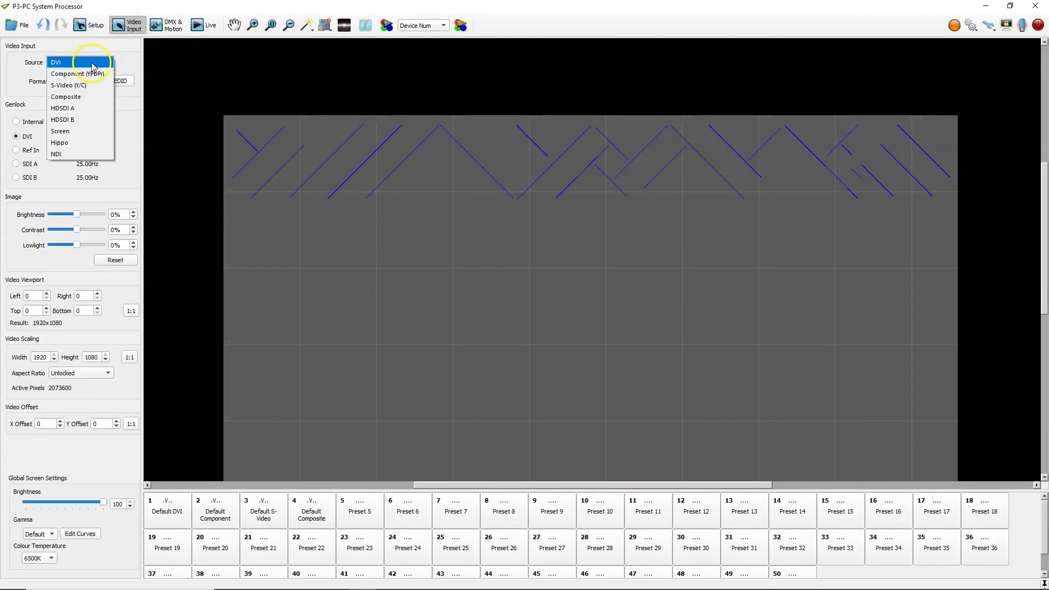
{"action": "left_click", "coordinate": [88, 143]}
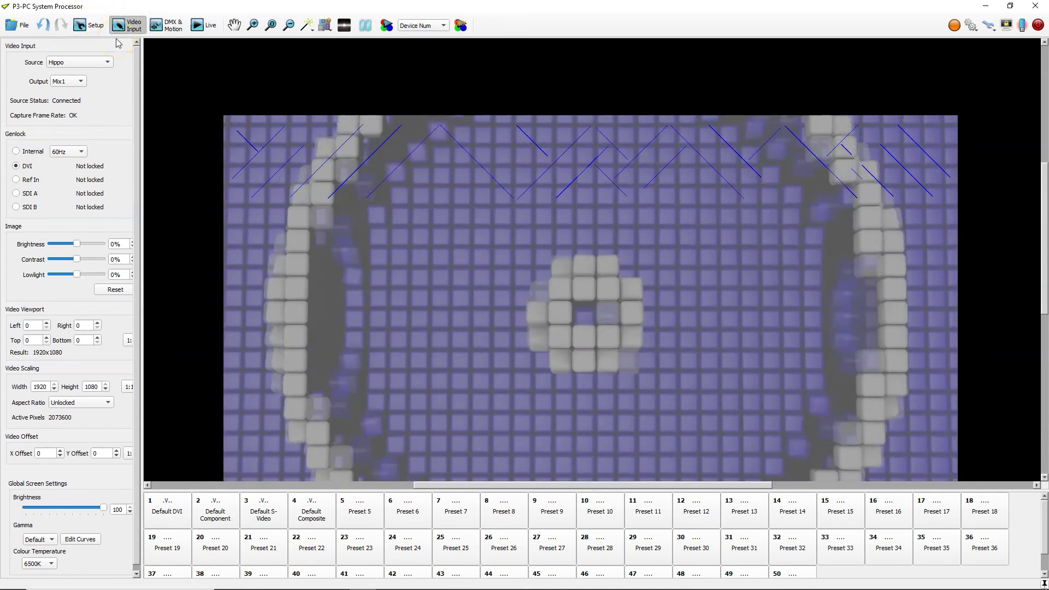
{"action": "left_click", "coordinate": [85, 26]}
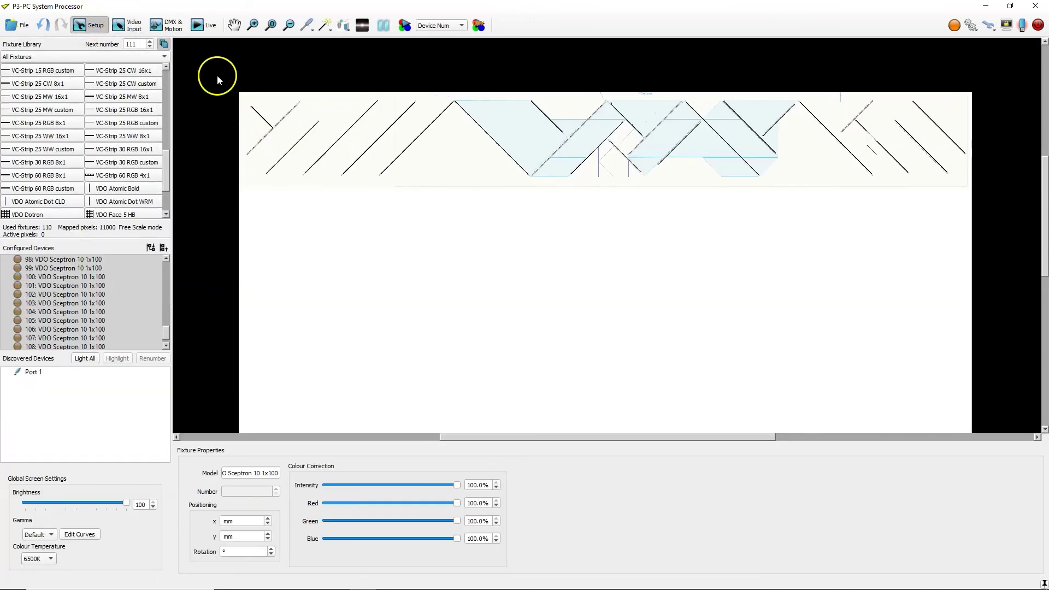
Step: Marquee-select all the Sceptron fixture lines and drag them down below the background image
{"action": "left_click_drag", "start_coordinate": [218, 74], "coordinate": [984, 223]}
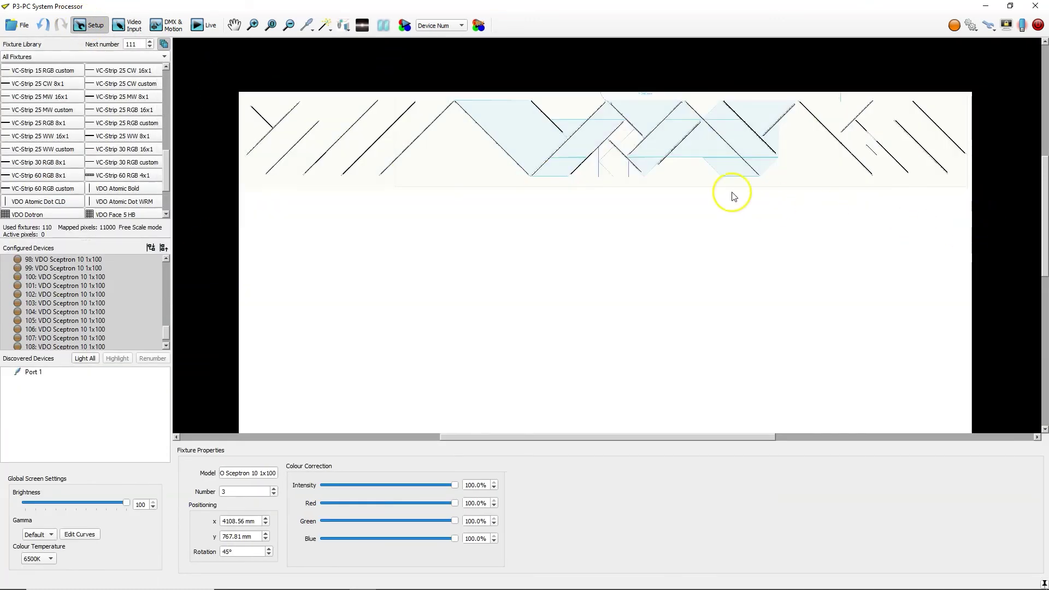
{"action": "left_click", "coordinate": [628, 145]}
{"action": "left_click_drag", "start_coordinate": [628, 145], "coordinate": [604, 255]}
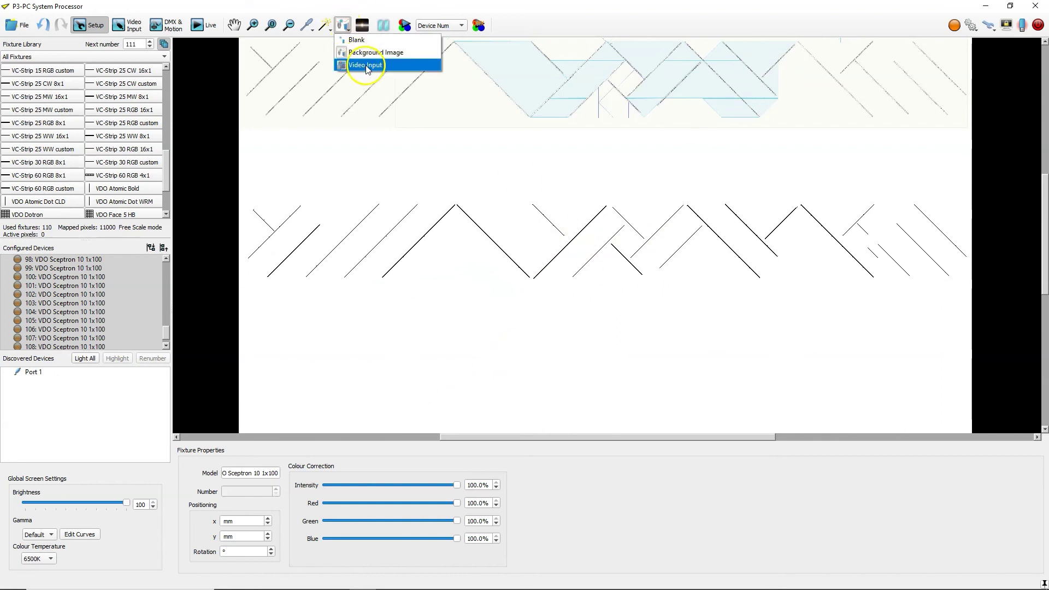
Step: Set the canvas background to Video Input so the live feed plays behind the fixtures
{"action": "left_click", "coordinate": [391, 65]}
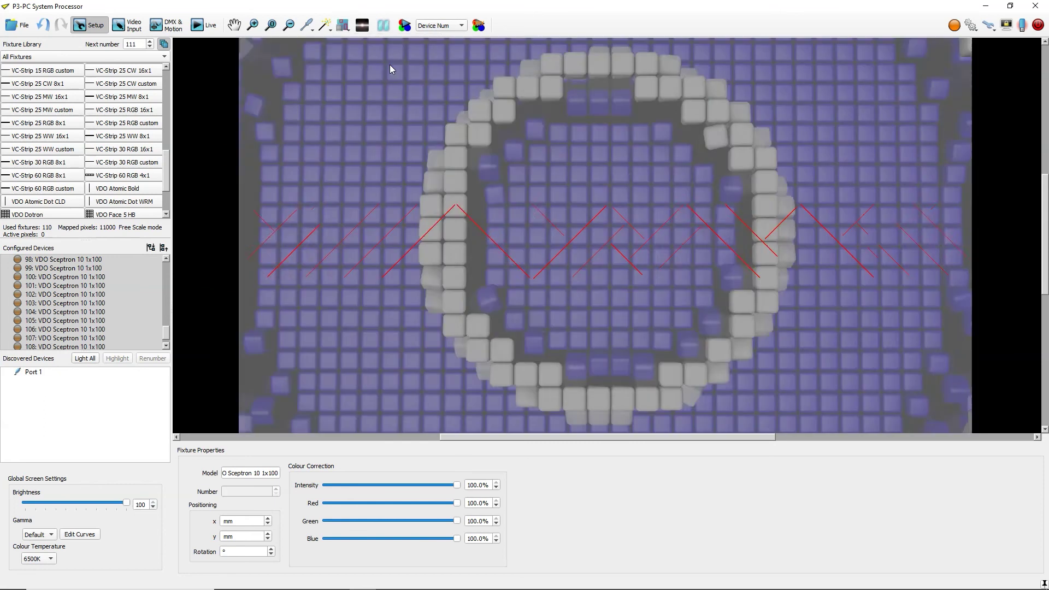